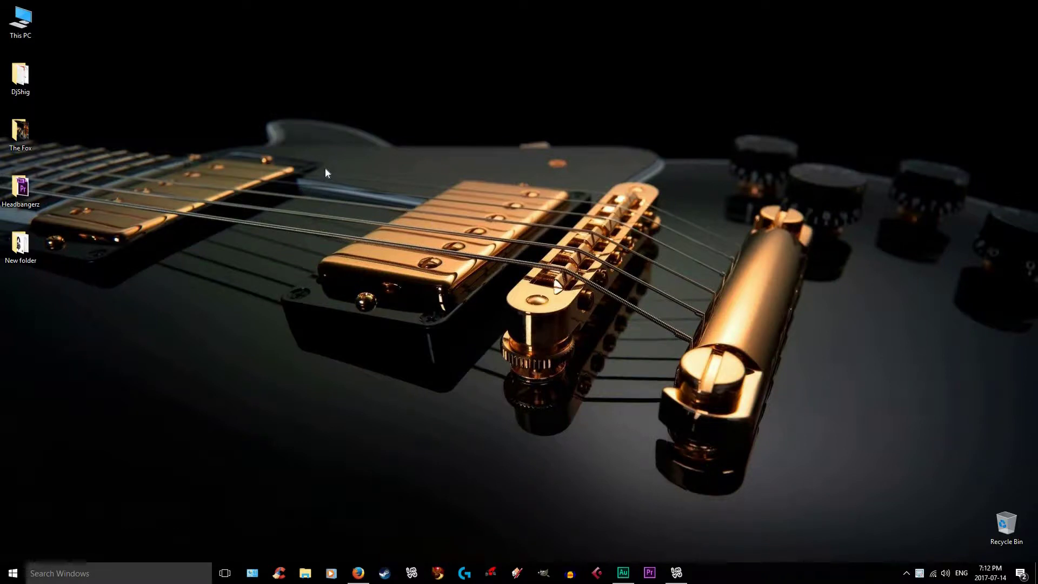
- Derive a new product from the Blank Derivable Voicebox page and open the link in IMVU
drag(325, 167, 790, 513)
click(358, 572)
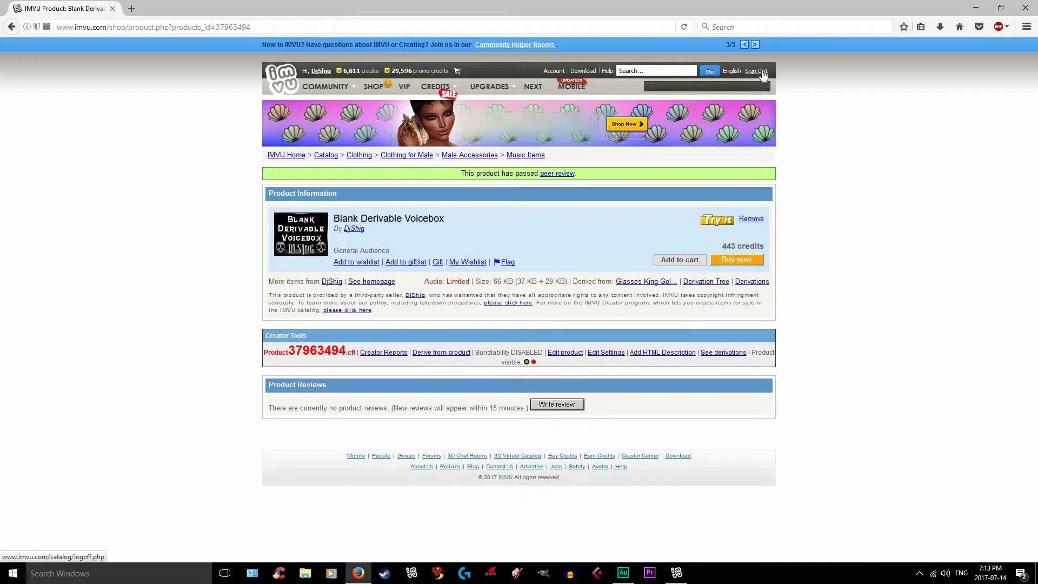
click(443, 354)
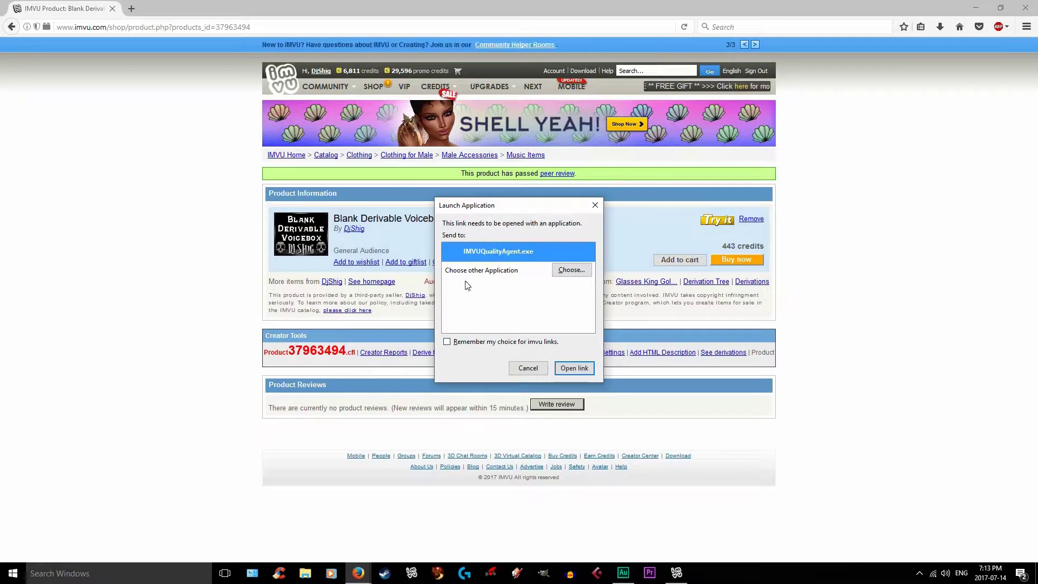
click(578, 369)
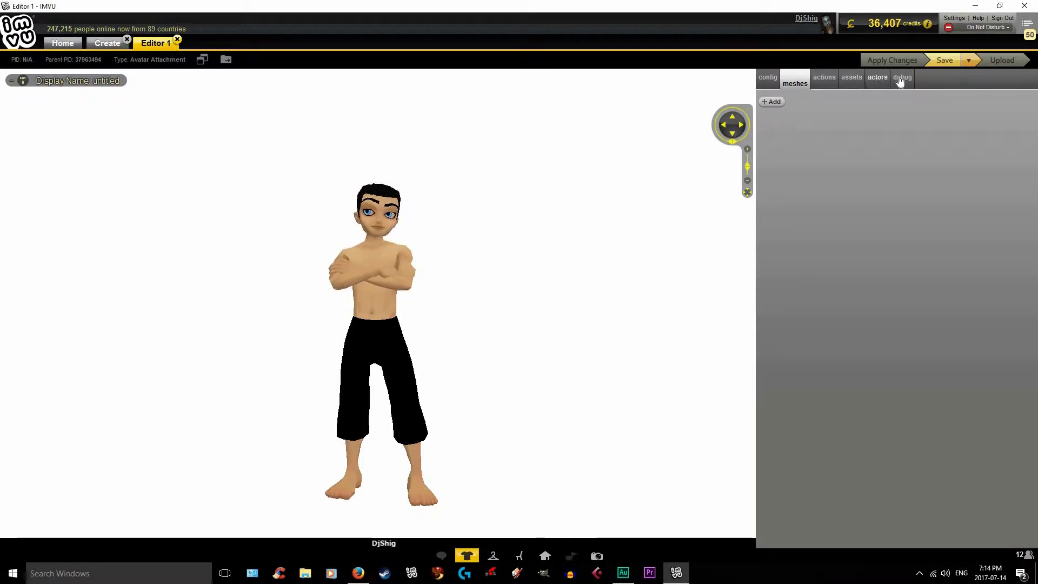
- Show the derived voicebox's actions panel in Editor 1
click(825, 81)
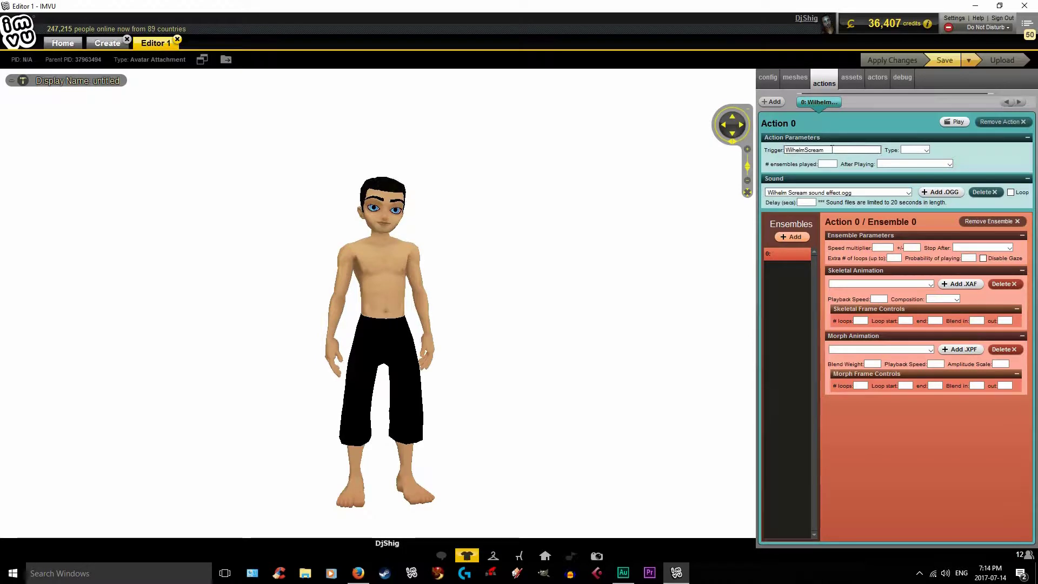
- Select Action 0's existing WilhelmScream trigger name
drag(832, 151, 744, 149)
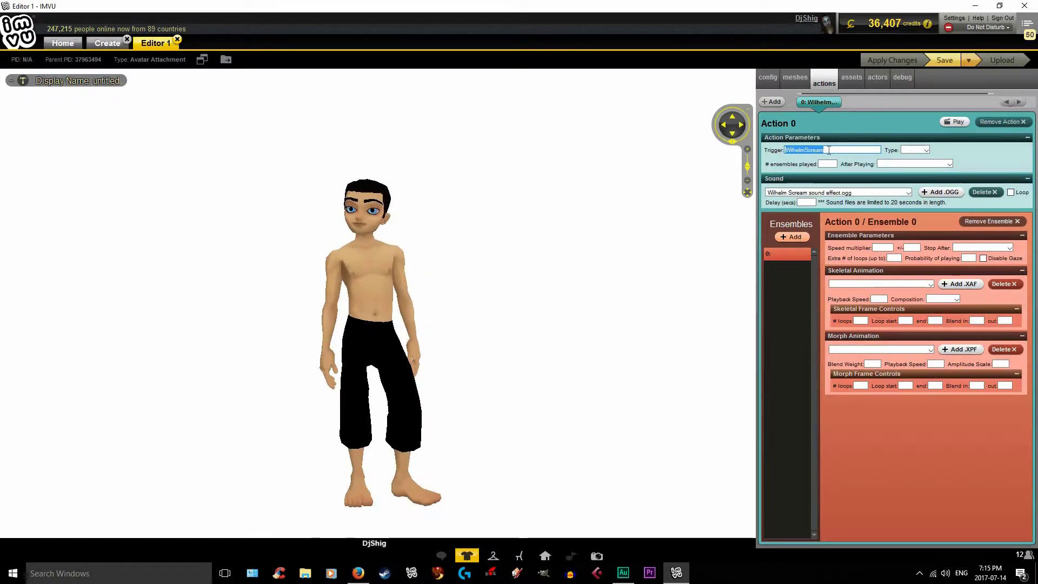
- Replace the WilhelmScream trigger with fox1 and bring up Action 0's Add .OGG file picker
text(asd)
key(BackSpace)
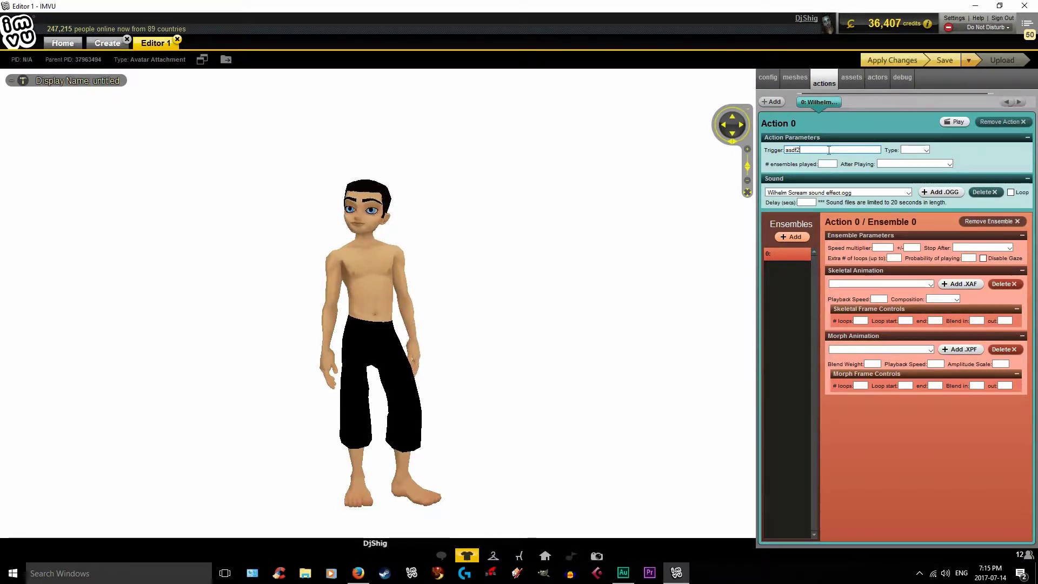
key(BackSpace)
key(BackSpace)
key(BackSpace)
key(BackSpace)
key(BackSpace)
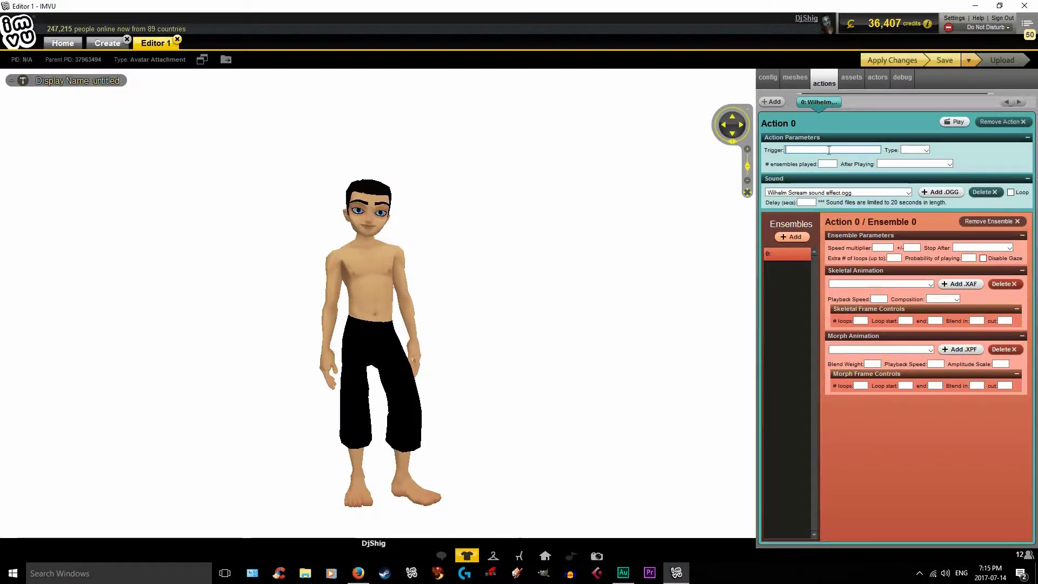
text(tox)
text(1)
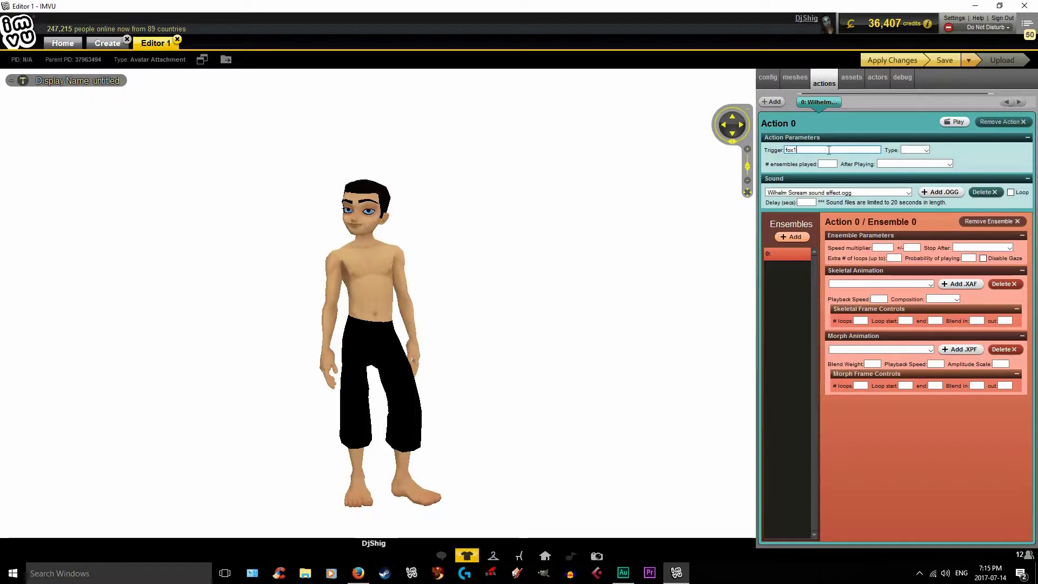
click(935, 193)
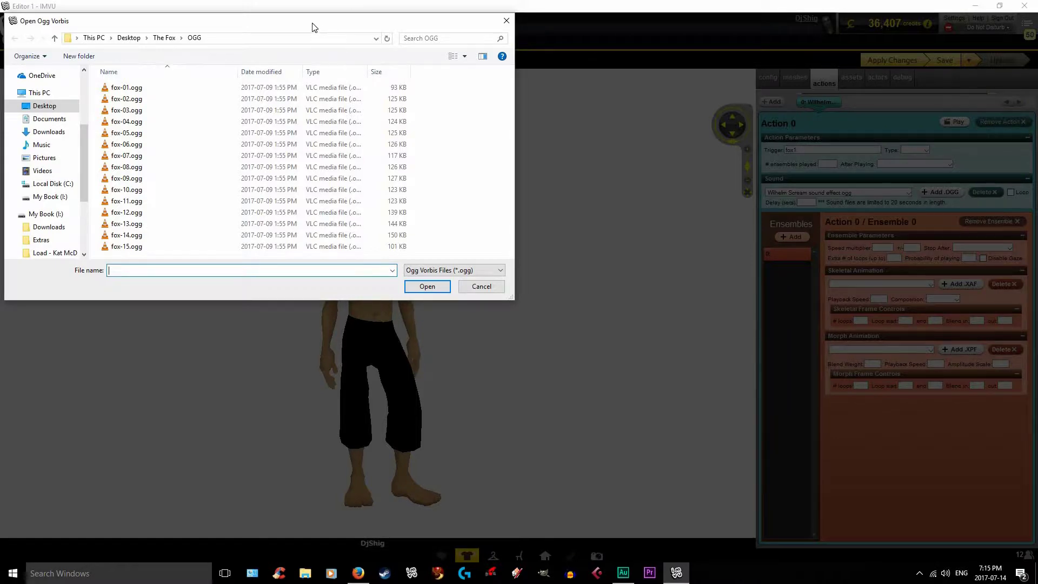
- Load fox-01.ogg from the Desktop > The Fox > OGG folder as Action 0's sound
drag(310, 20, 829, 128)
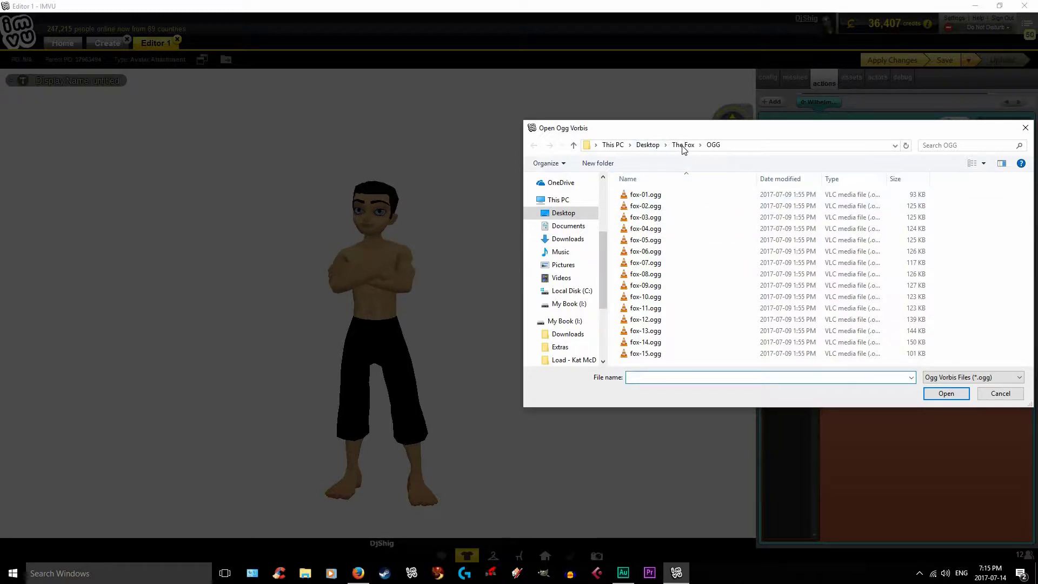
double_click(637, 196)
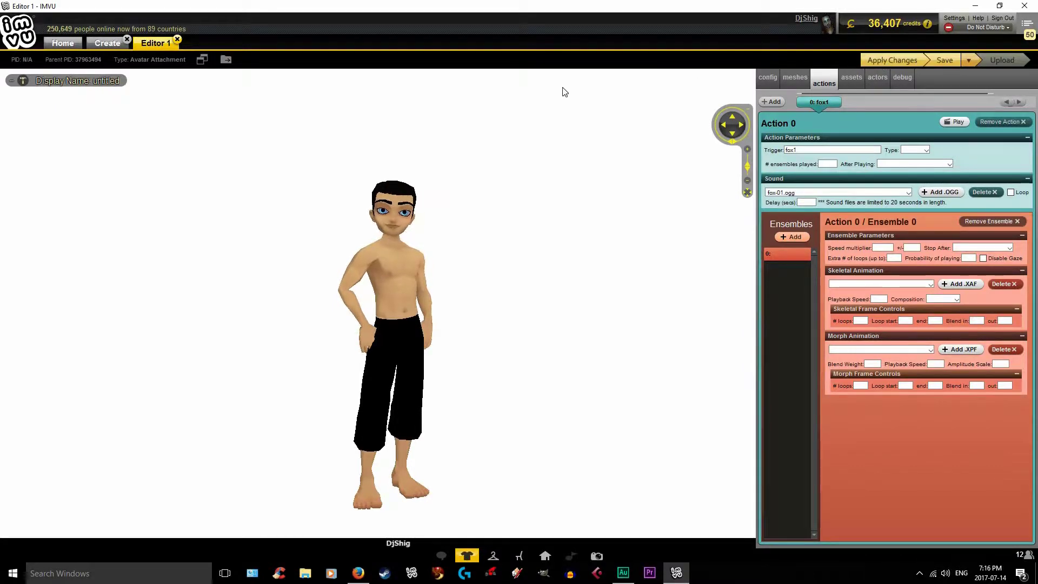
click(404, 304)
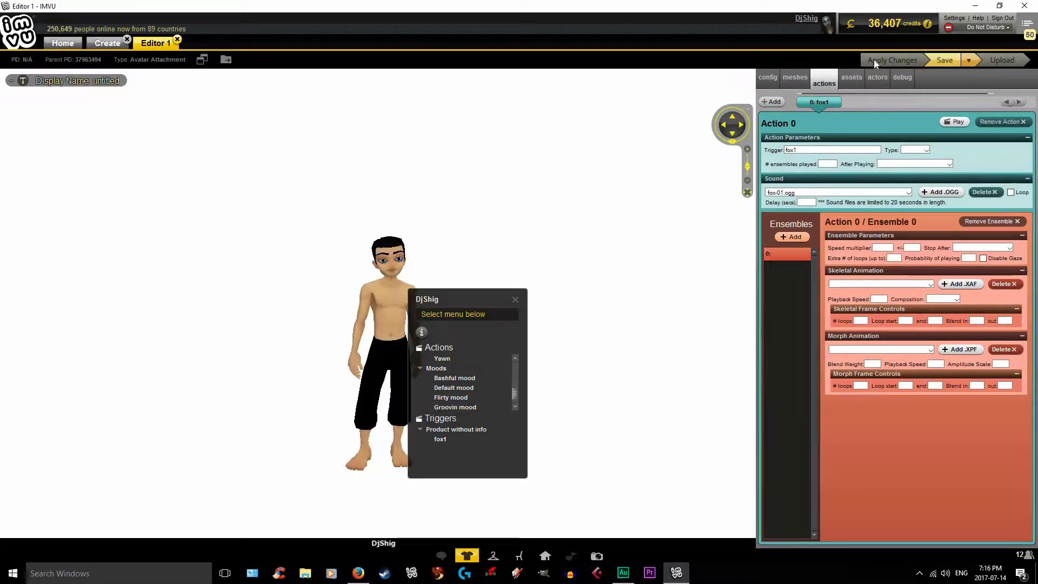
click(440, 438)
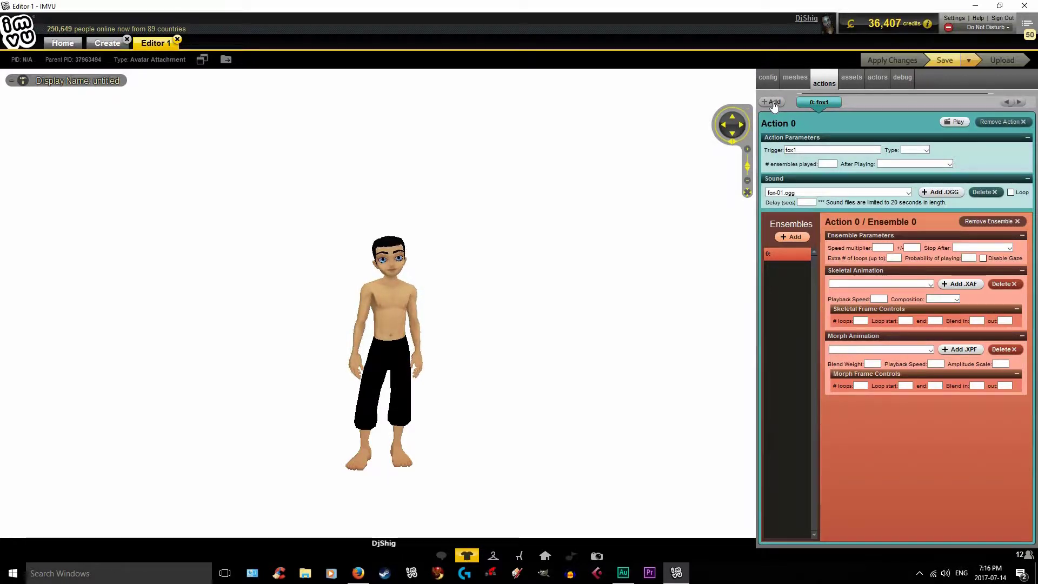
- Add Action 1 with trigger fox2 playing fox-02.ogg
click(801, 149)
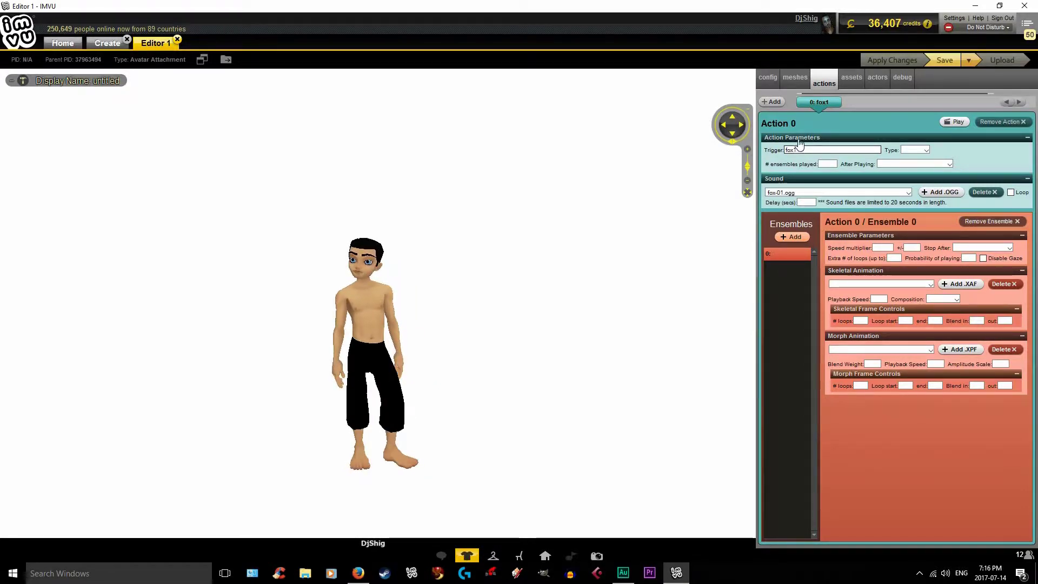
click(800, 193)
click(804, 150)
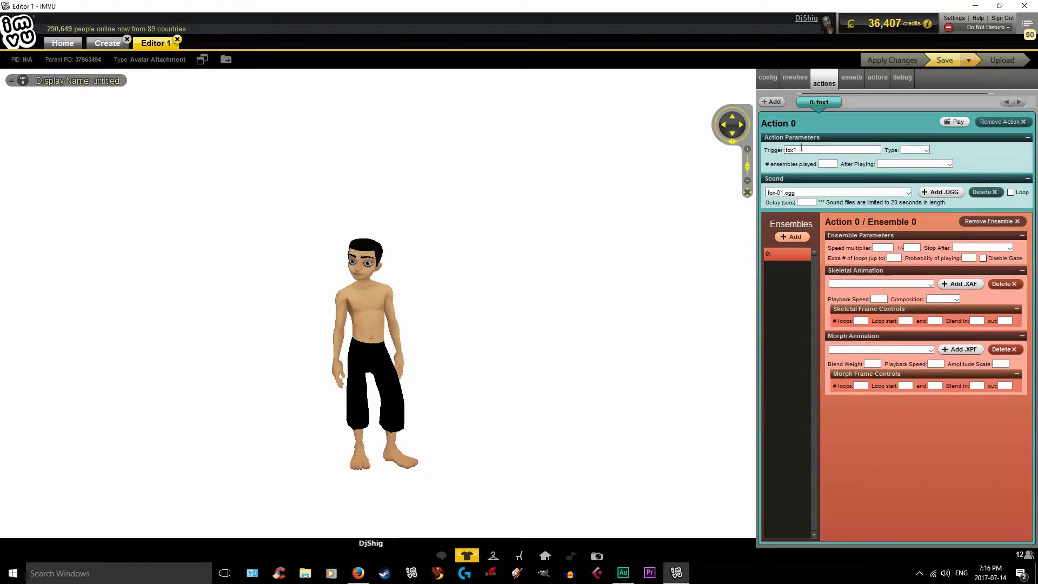
click(774, 102)
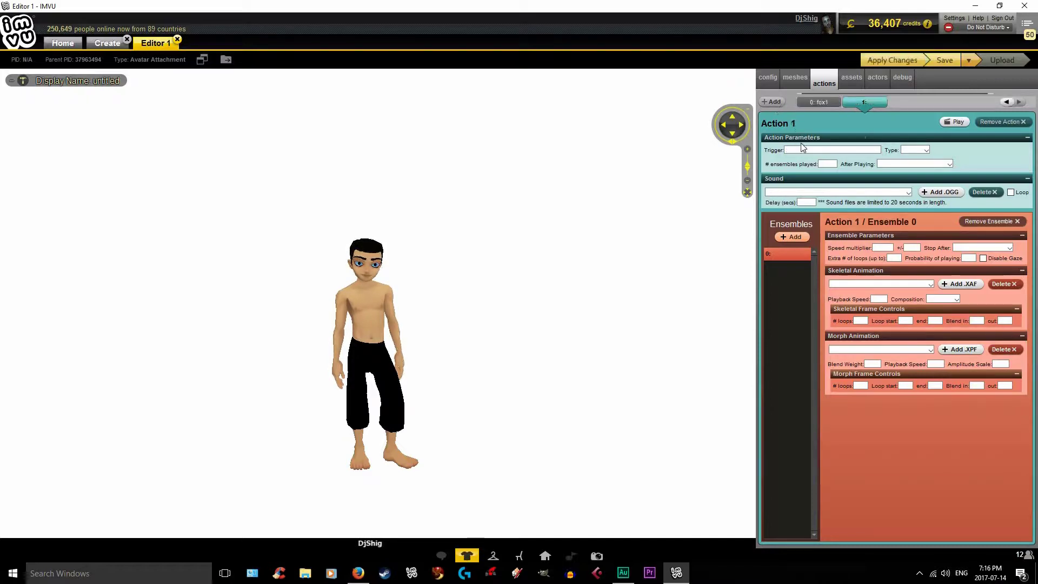
click(798, 150)
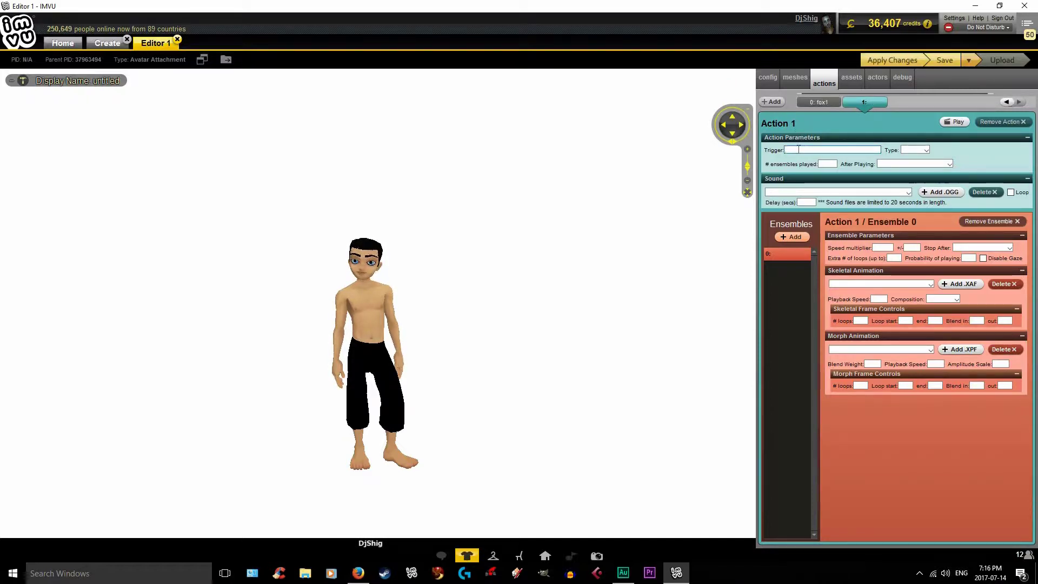
click(940, 192)
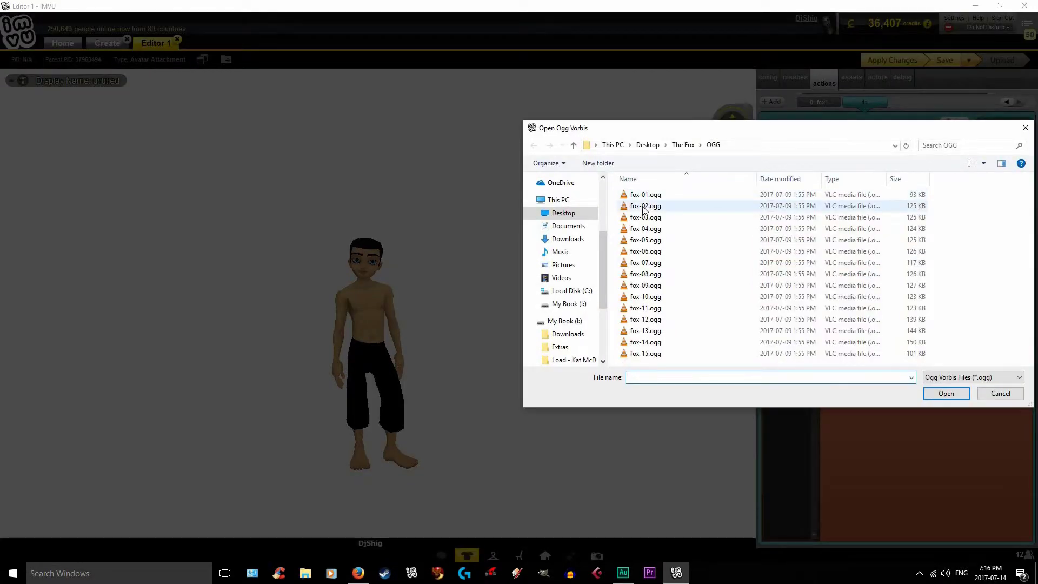
double_click(646, 206)
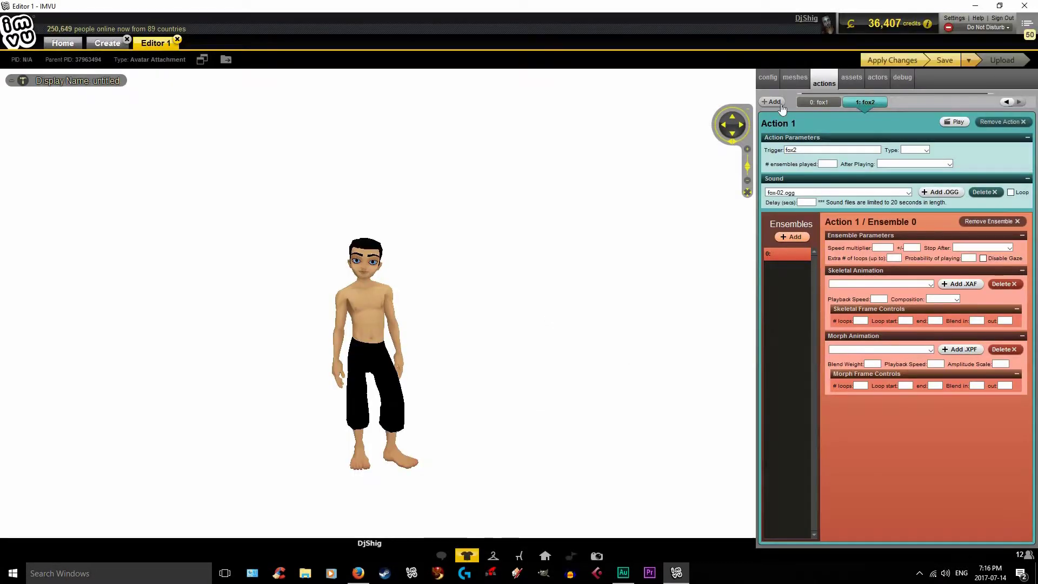
- Add a third action, Action 2, with trigger fox3
click(773, 102)
click(802, 150)
text(fox3)
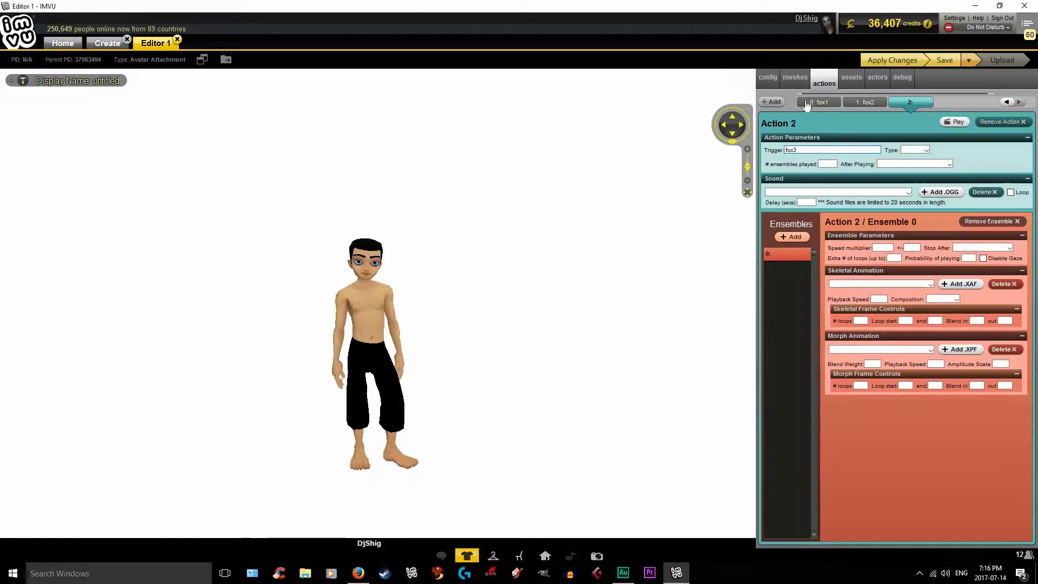
click(934, 193)
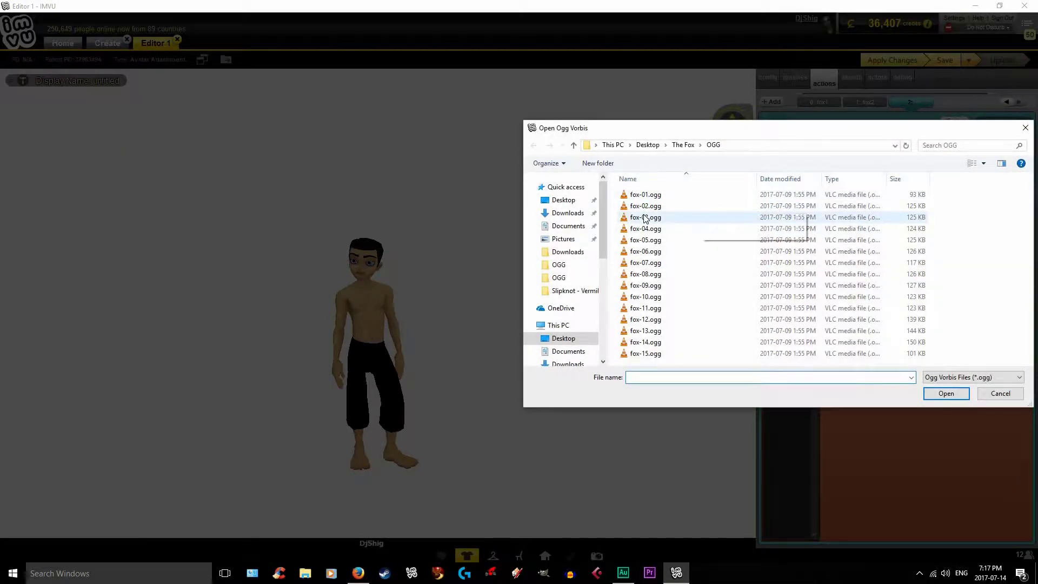
- Load fox-03.ogg as Action 2's sound for the fox3 trigger
double_click(644, 218)
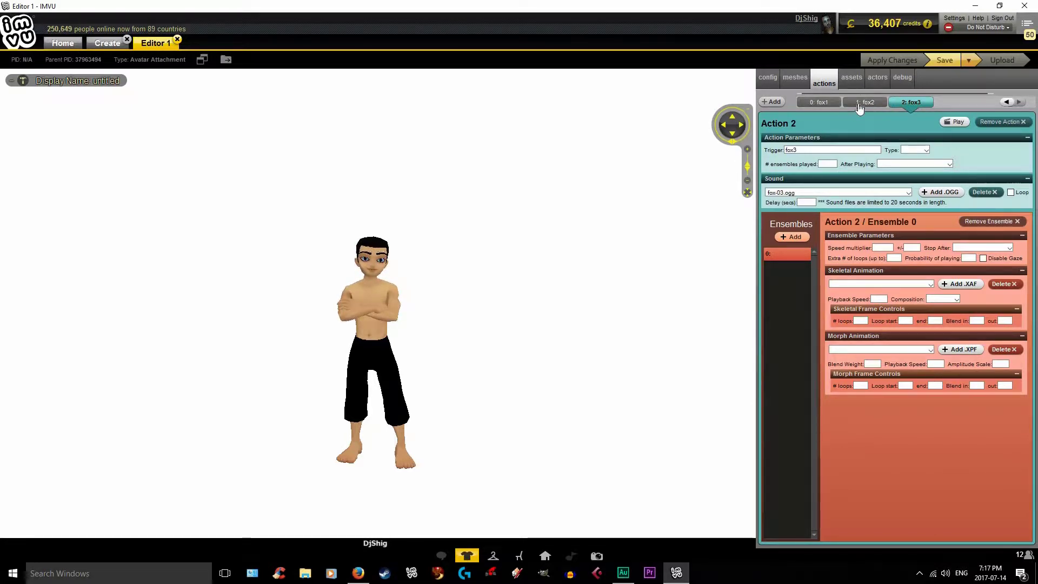
click(824, 104)
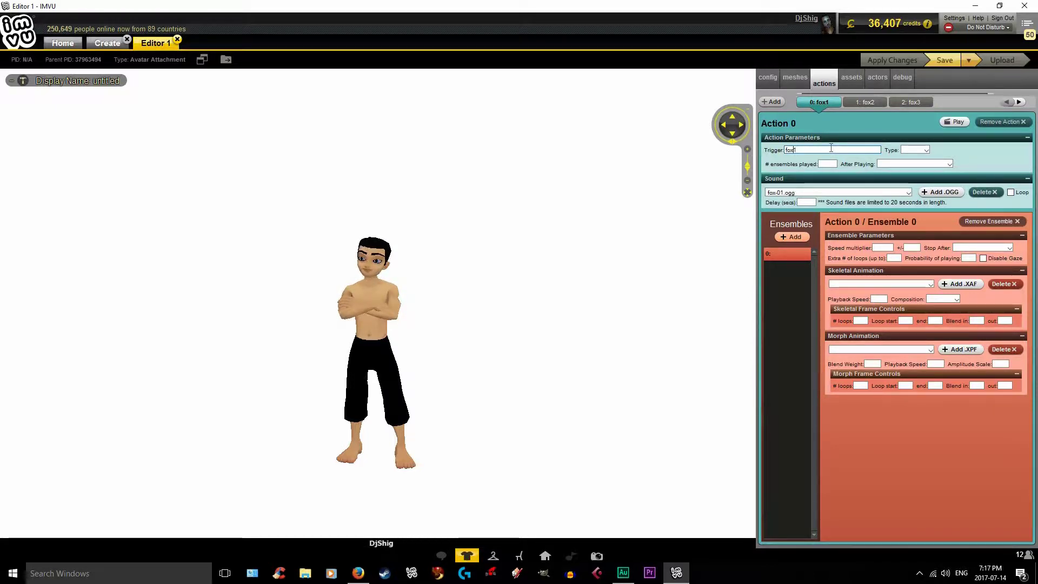
- Correct Action 0's trigger to fox1, keeping fox-01.ogg as its sound
text(x)
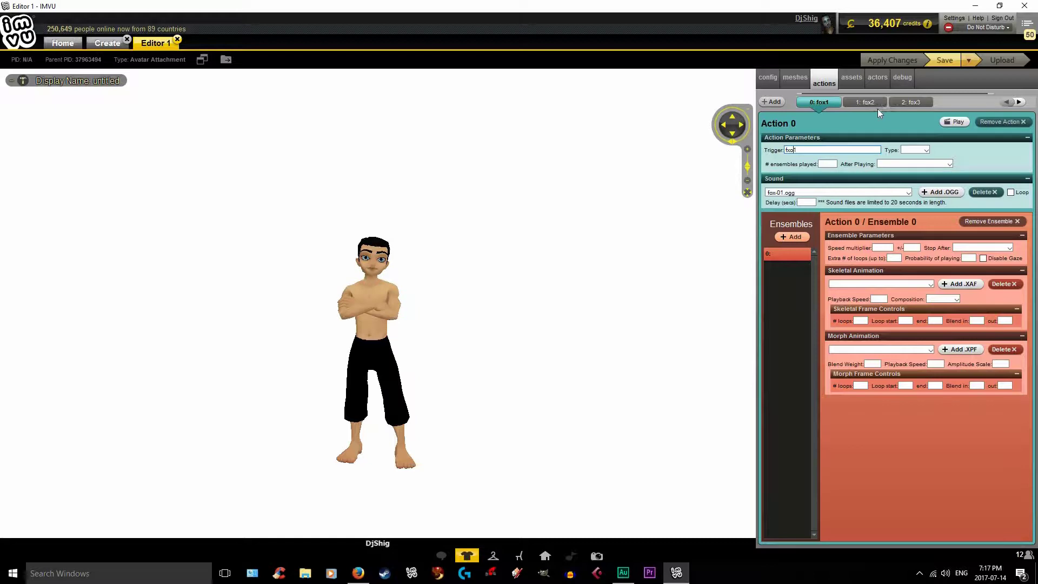
click(865, 102)
click(818, 102)
click(803, 150)
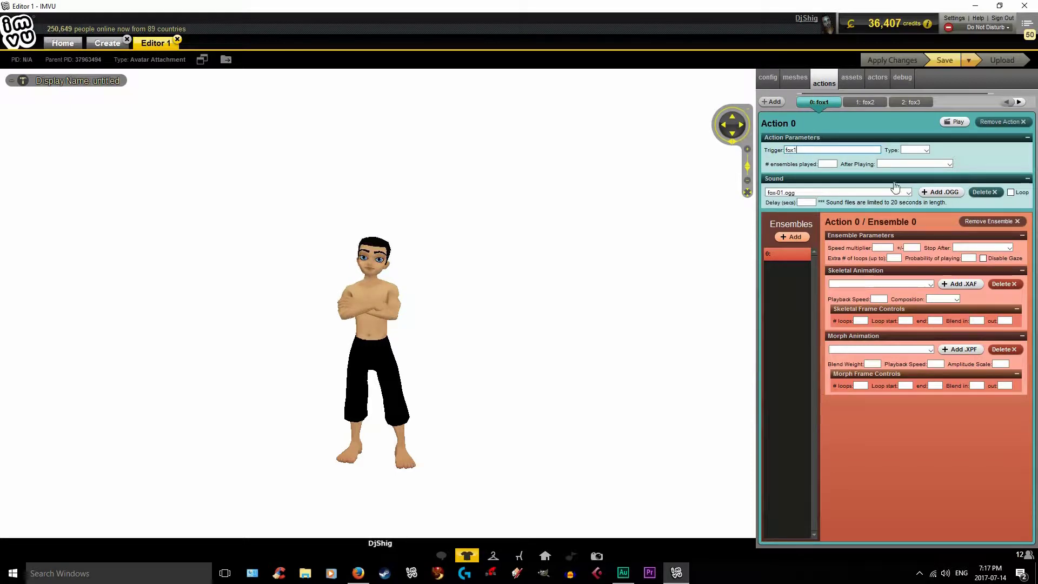
click(941, 192)
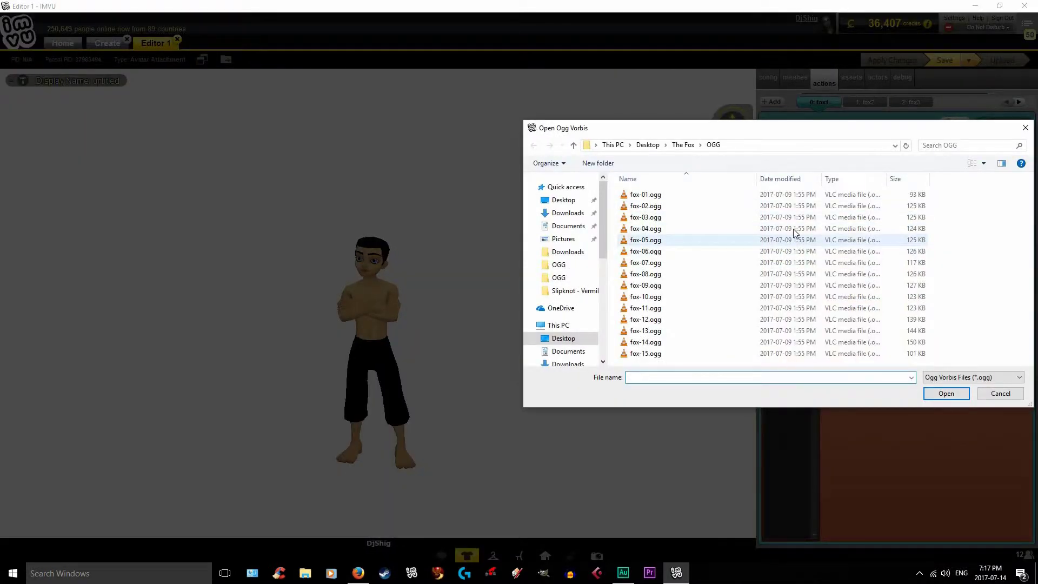
click(1025, 128)
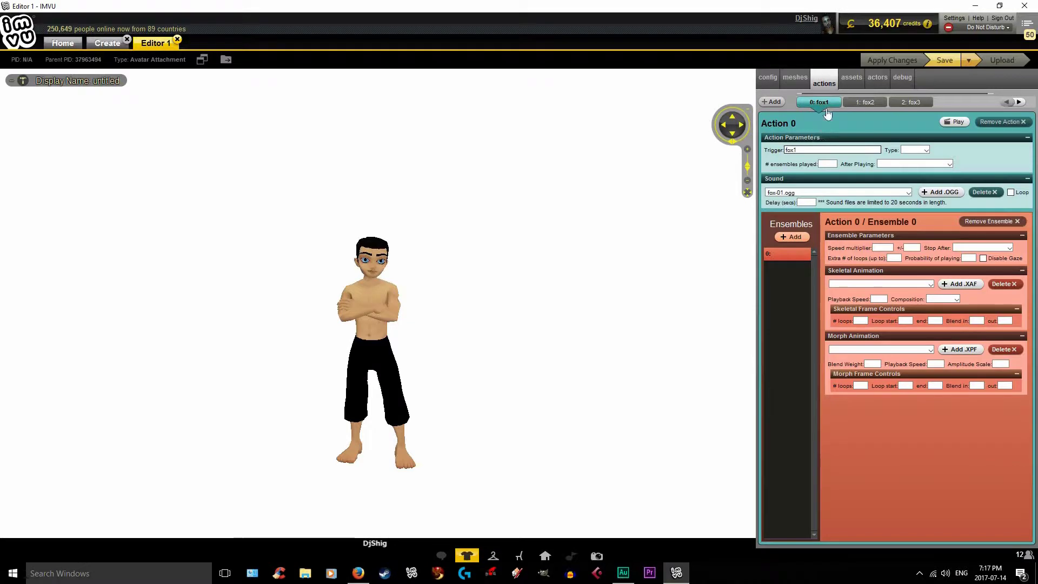
- Review the fox2, fox3 and fox1 actions, ending on Action 1 with fox-02.ogg
click(865, 102)
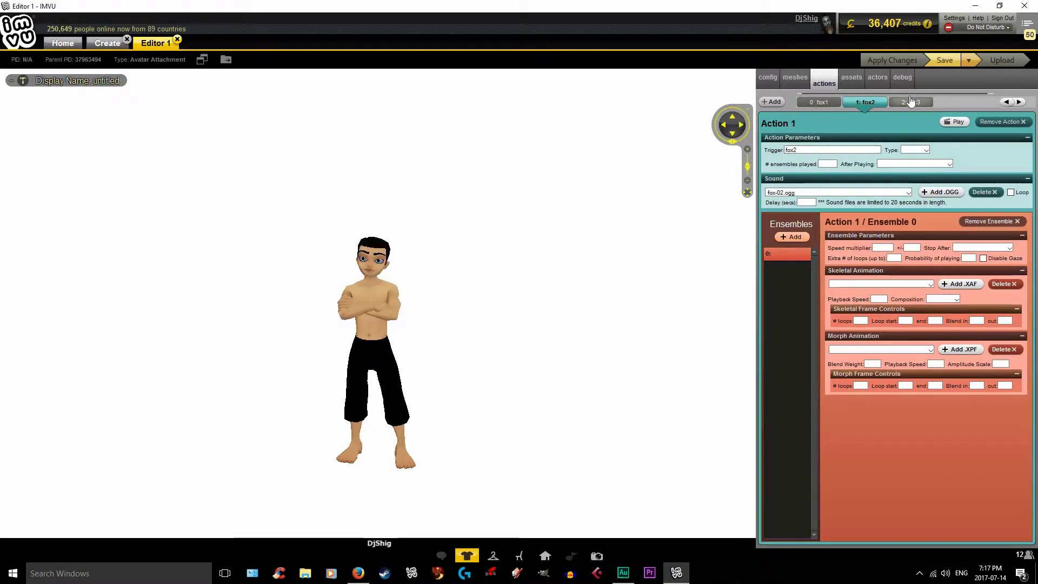
click(907, 102)
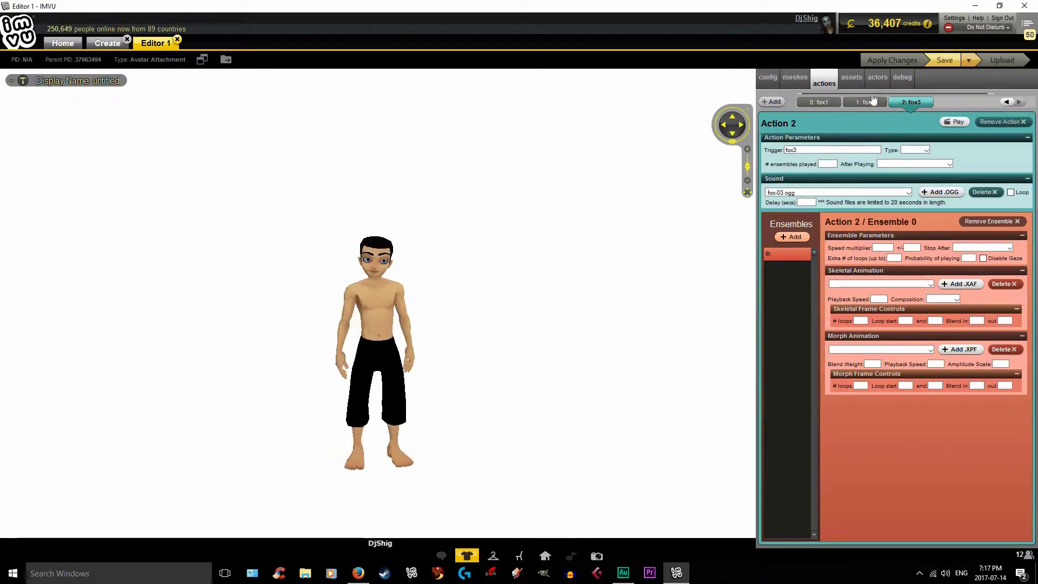
click(827, 102)
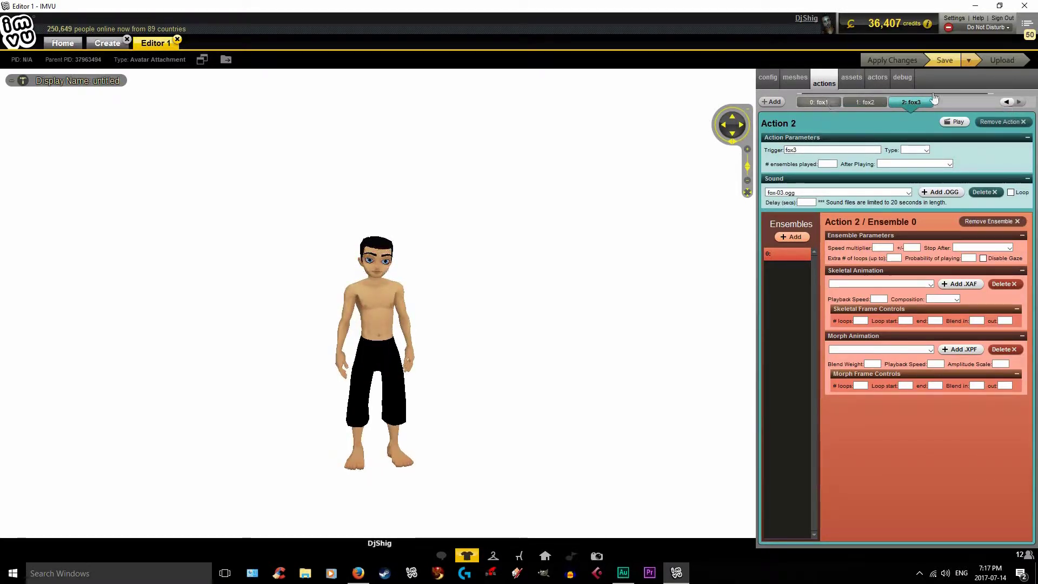
click(1019, 103)
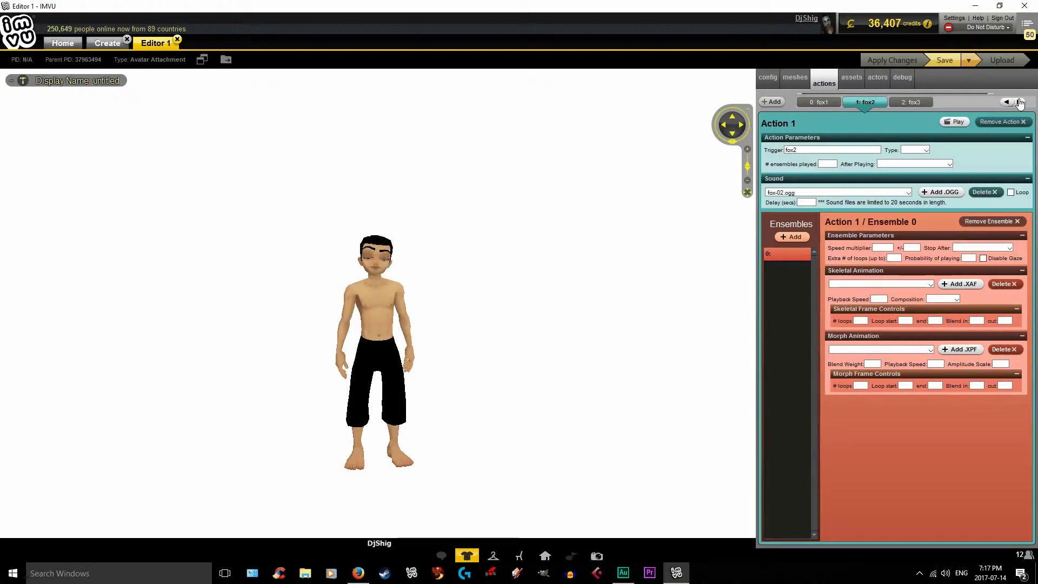